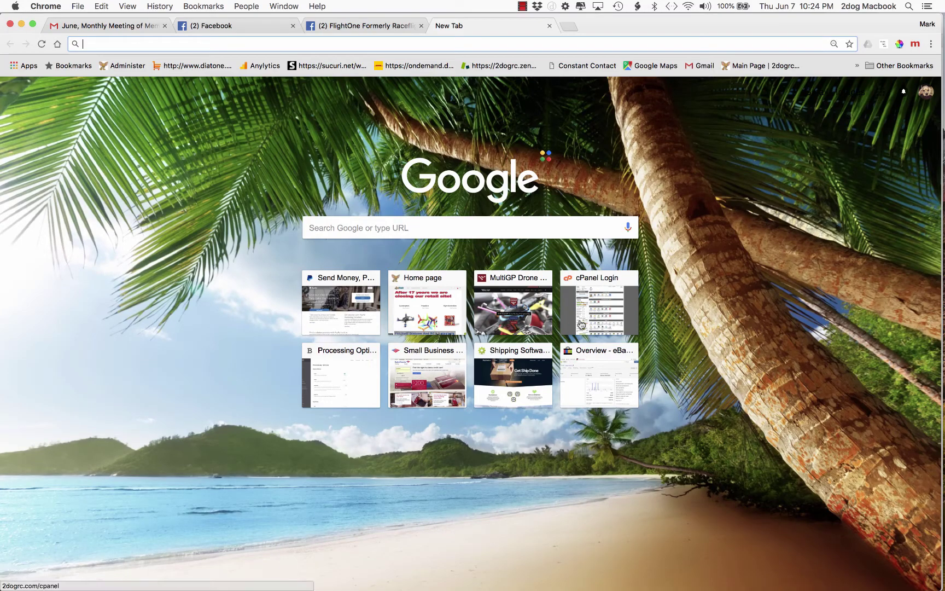
# Step: Bring the FlightOne Configurator window to the front, showing Profile1's roll, pitch and yaw PIDs
pyautogui.hotkey('ctrl', 'Up')
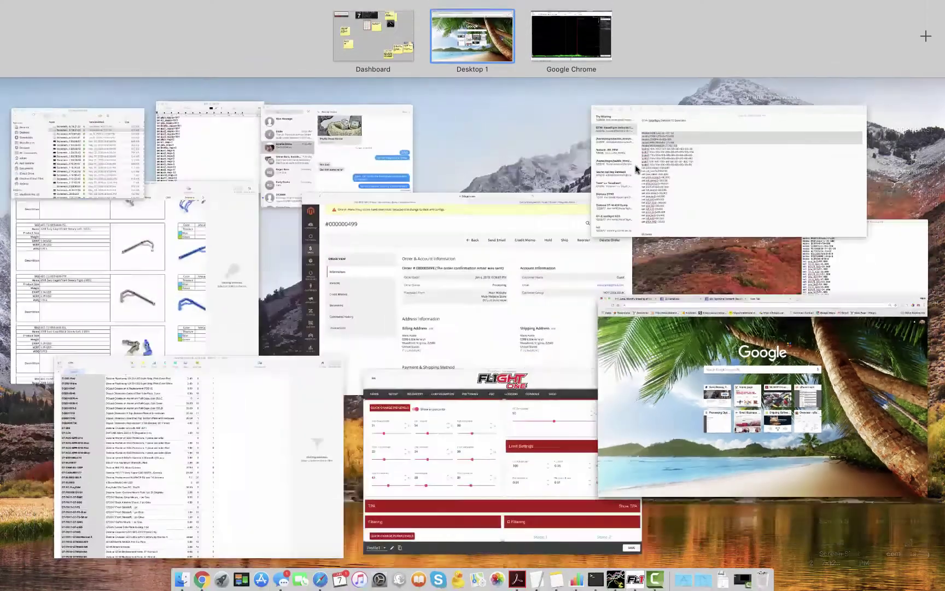
pyautogui.click(502, 426)
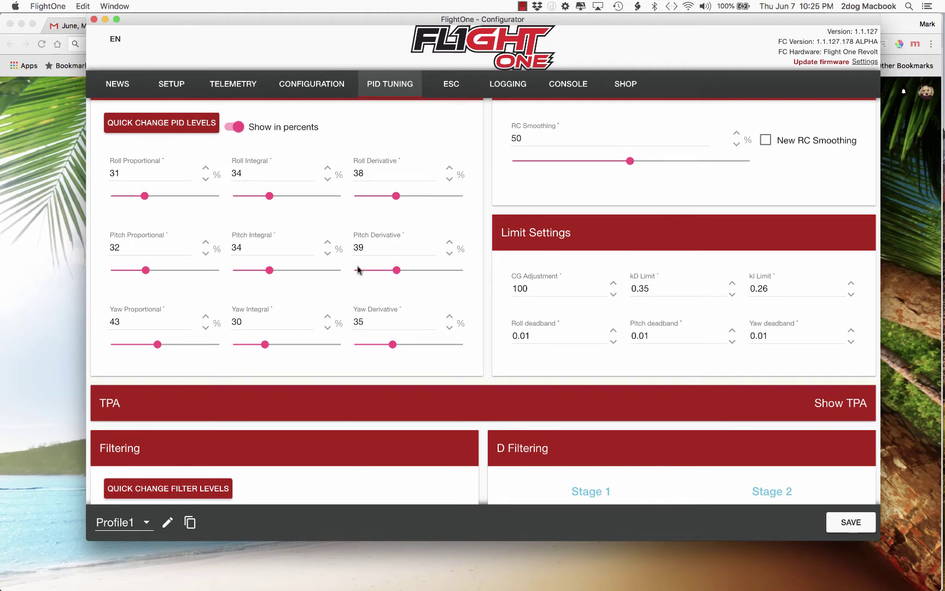
pyautogui.scroll(-3, 358, 270)
pyautogui.scroll(4, 358, 269)
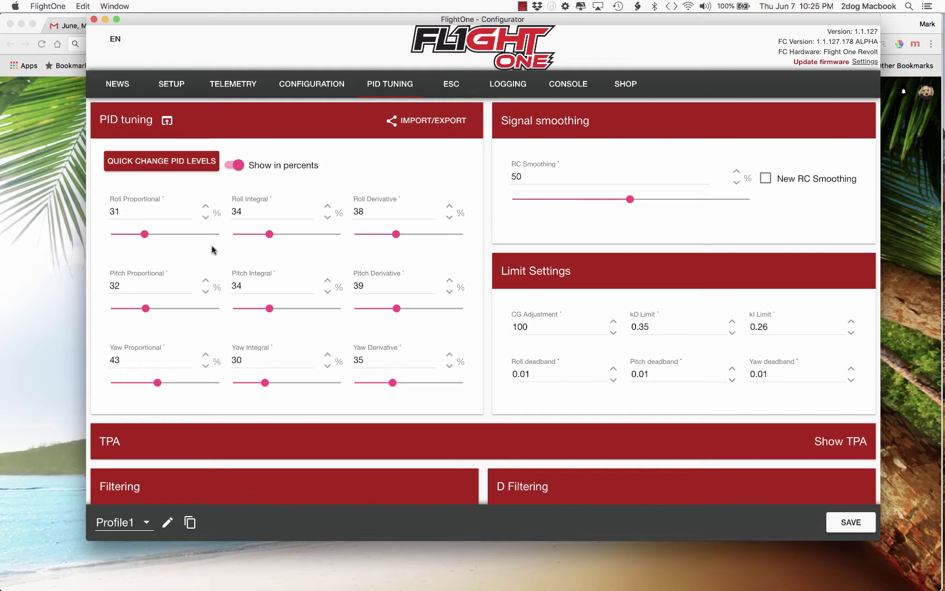
pyautogui.scroll(-5, 213, 250)
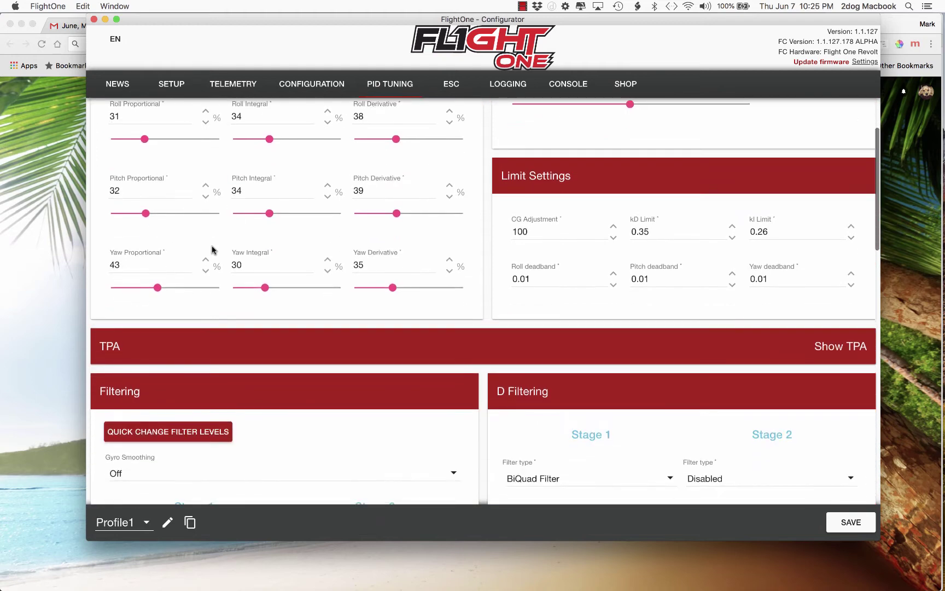
pyautogui.scroll(4, 213, 250)
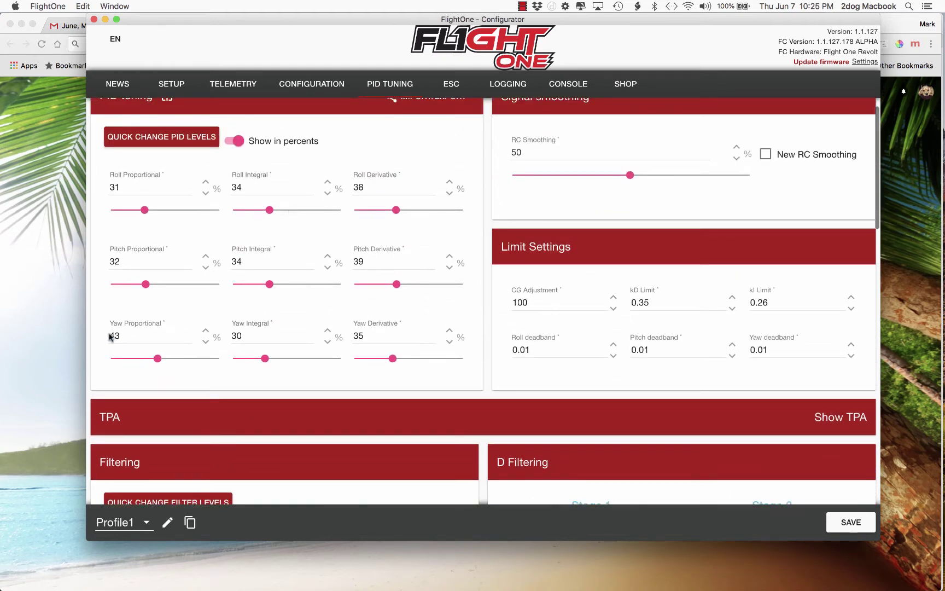
pyautogui.scroll(-10, 456, 300)
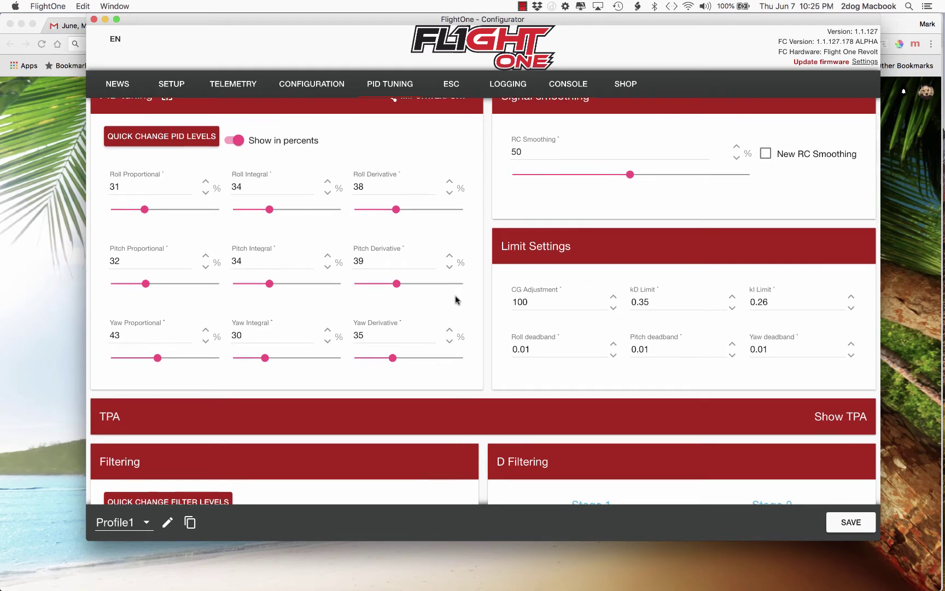
pyautogui.scroll(-3, 456, 300)
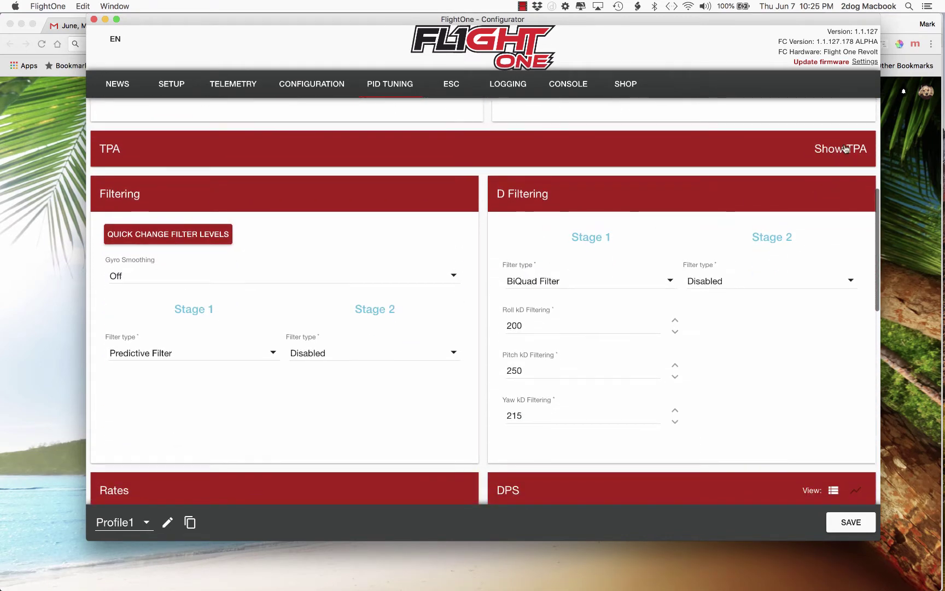
pyautogui.click(829, 150)
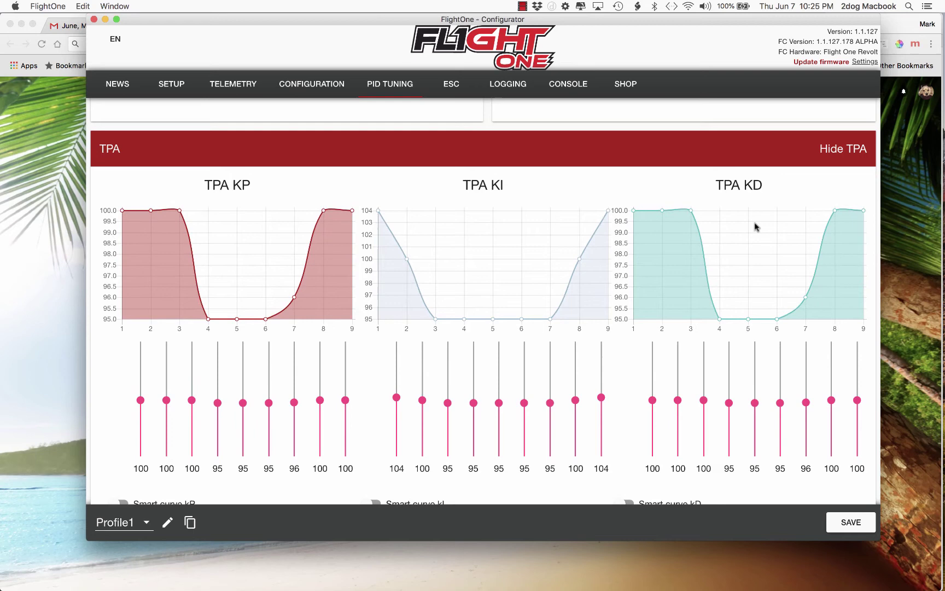
pyautogui.scroll(-5, 652, 390)
pyautogui.scroll(4, 739, 405)
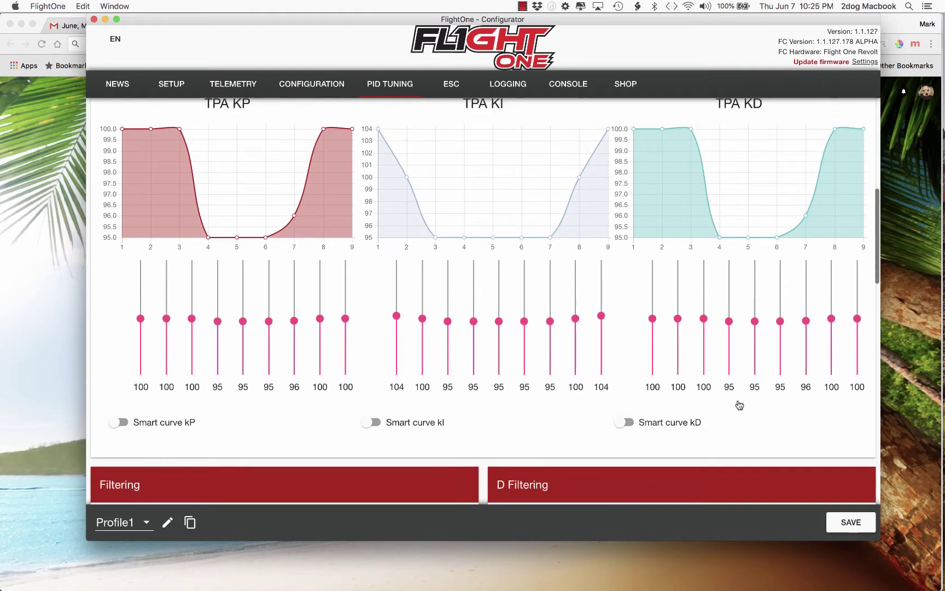
pyautogui.scroll(2, 738, 405)
pyautogui.click(847, 174)
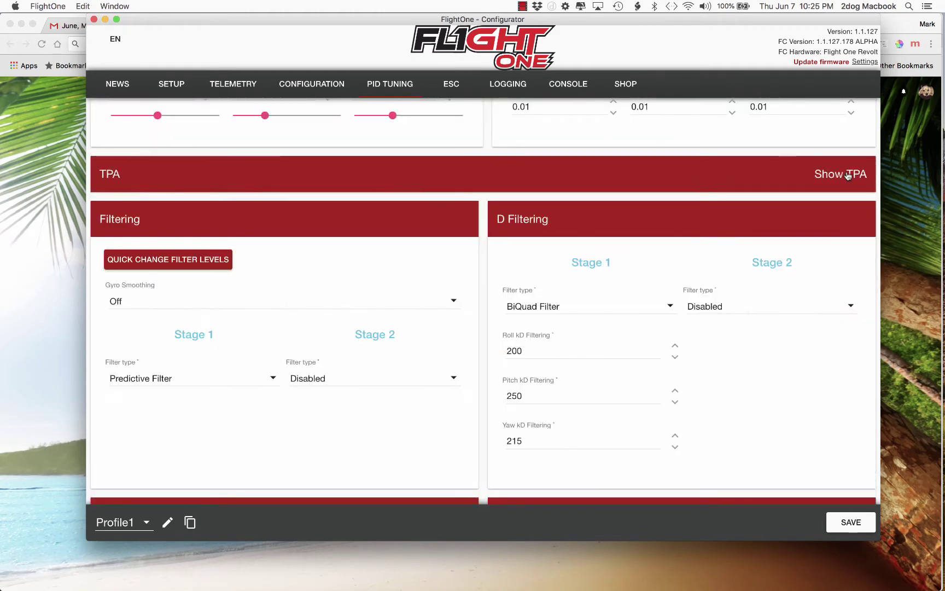
pyautogui.scroll(-5, 645, 269)
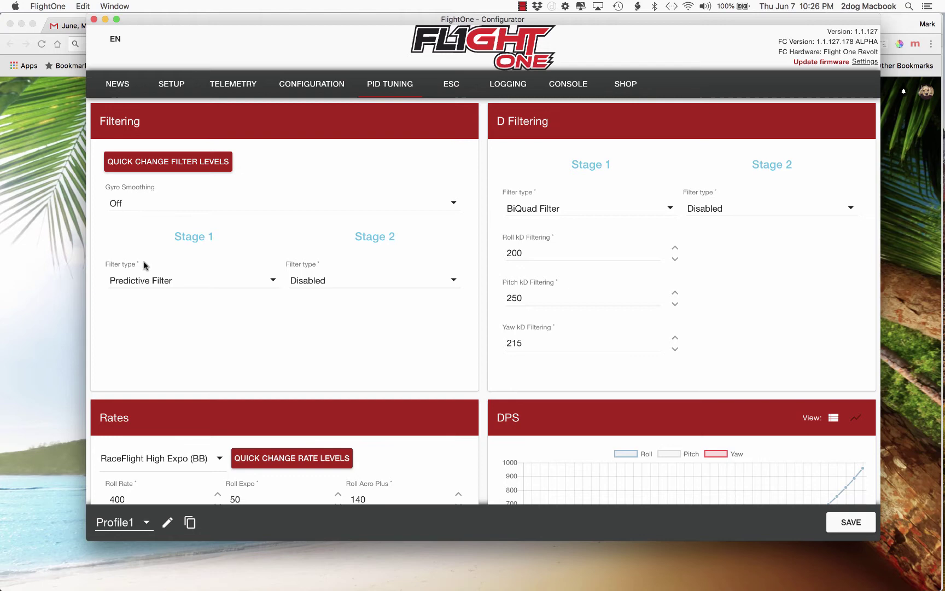
pyautogui.click(141, 279)
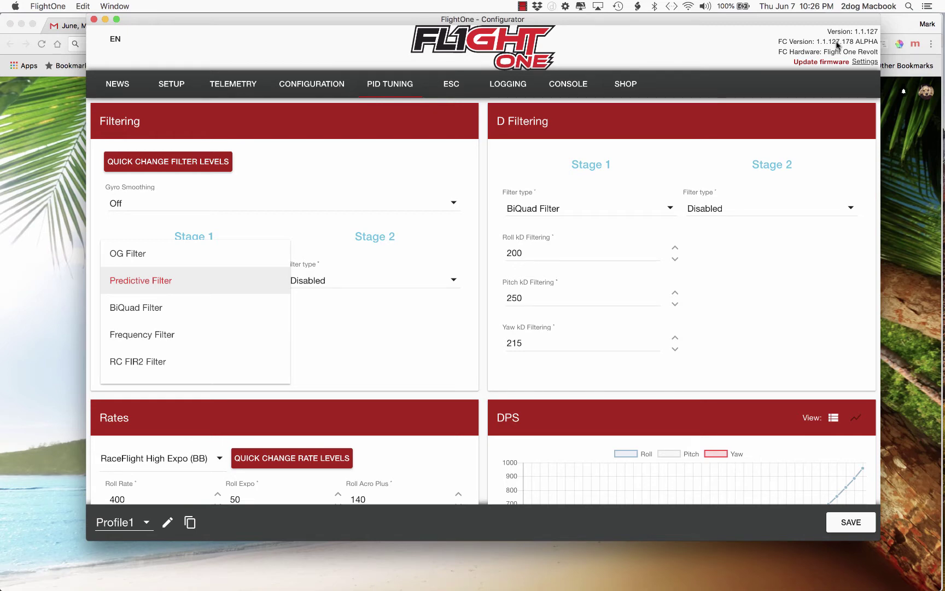
pyautogui.click(185, 280)
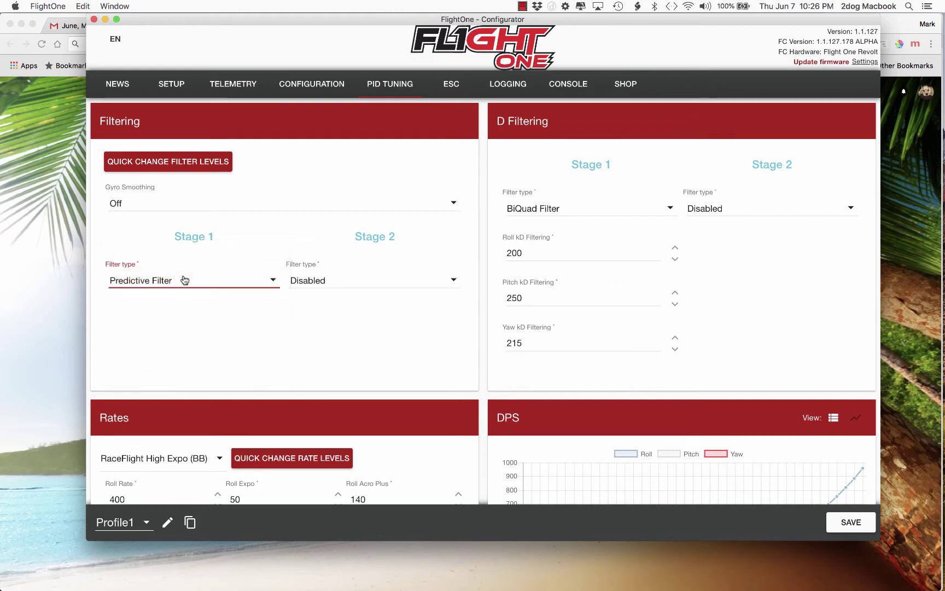
pyautogui.click(350, 285)
pyautogui.click(350, 284)
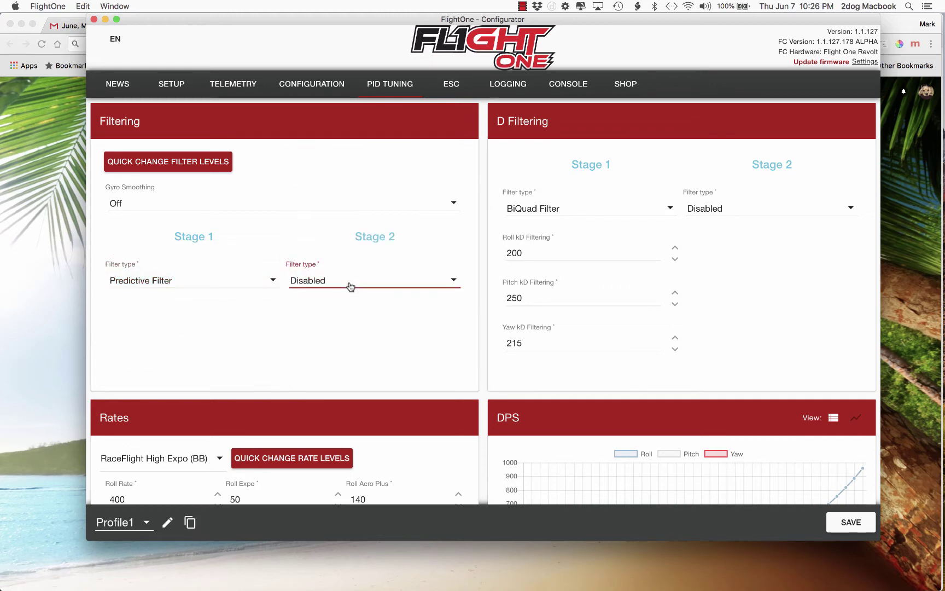
pyautogui.click(350, 285)
pyautogui.scroll(5, 348, 267)
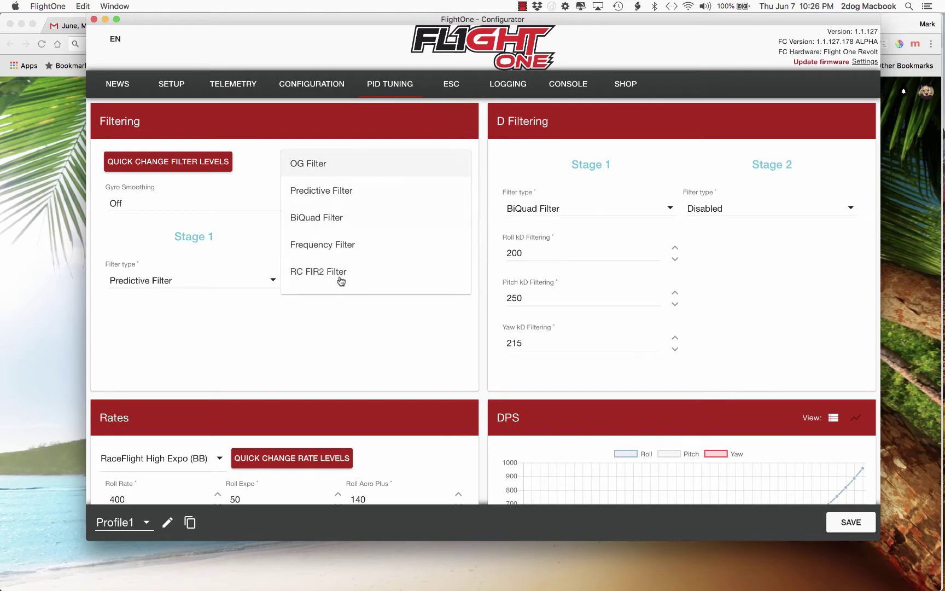
pyautogui.click(324, 341)
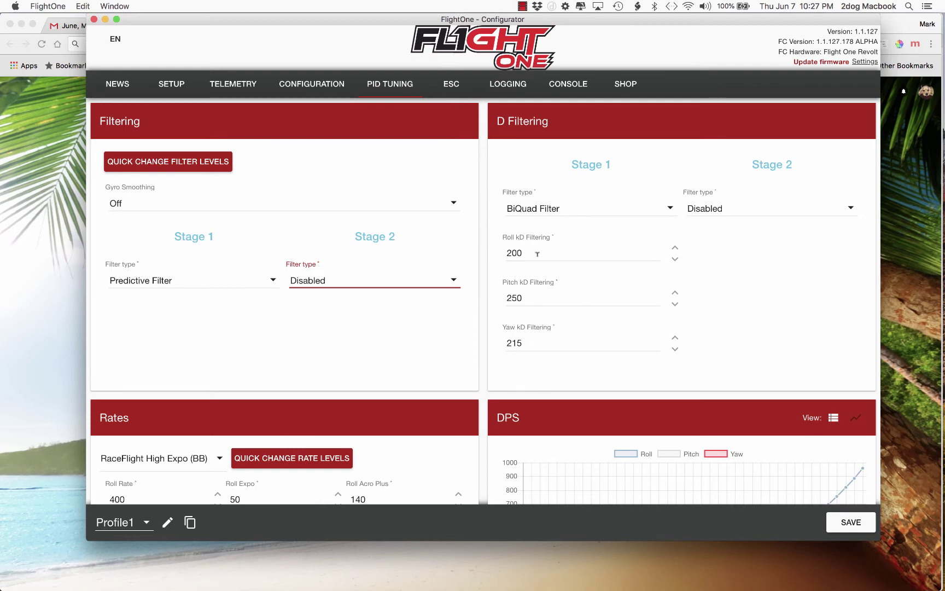
# Step: Switch to Blackbox Explorer's PID_D[yaw] spectrum, peaking at 336Hz motor noise
pyautogui.hotkey('ctrl', 'Up')
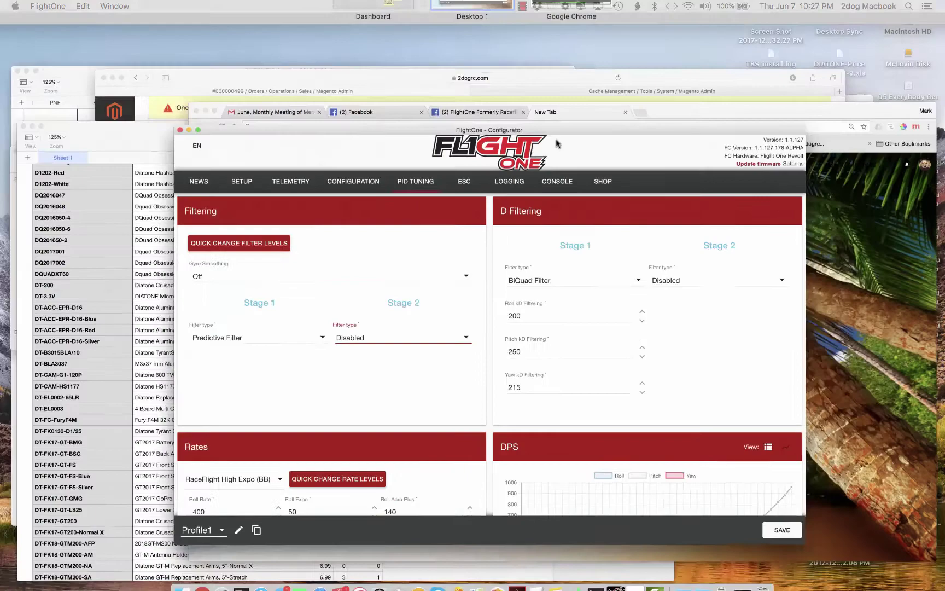
pyautogui.click(566, 44)
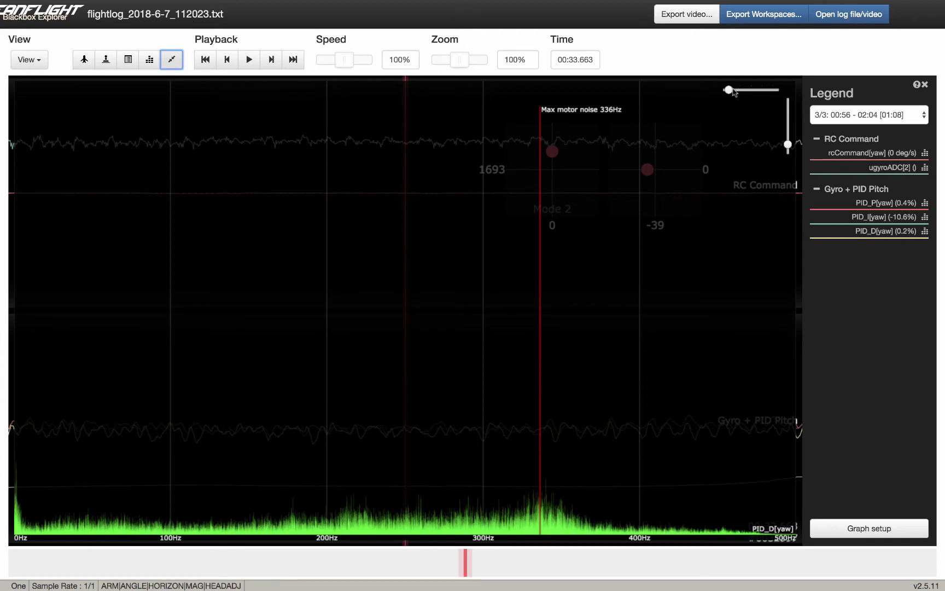
# Step: Zoom the yaw spectrum into the low frequencies, then widen the frequency range again
pyautogui.moveTo(729, 89); pyautogui.dragTo(747, 89)
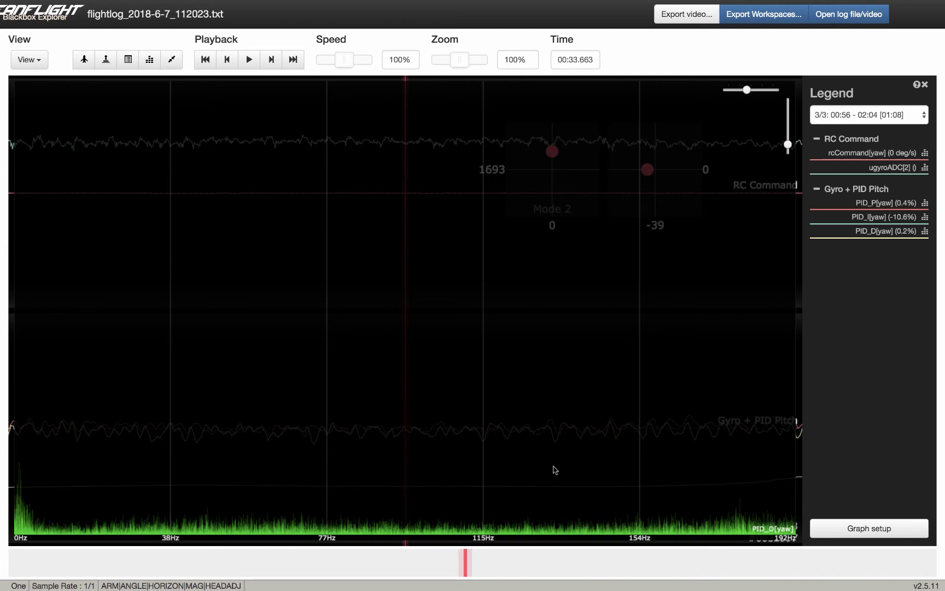
pyautogui.moveTo(747, 89); pyautogui.dragTo(732, 97)
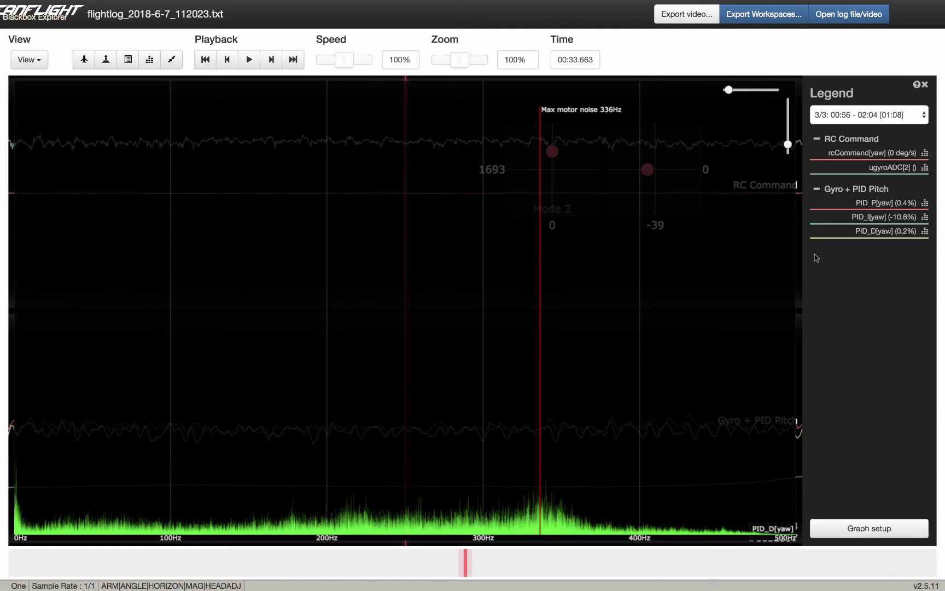
# Step: Graph the roll axis with the PID_D[roll] spectrum (212Hz noise) and compare against FlightOne's filters
pyautogui.press('2')
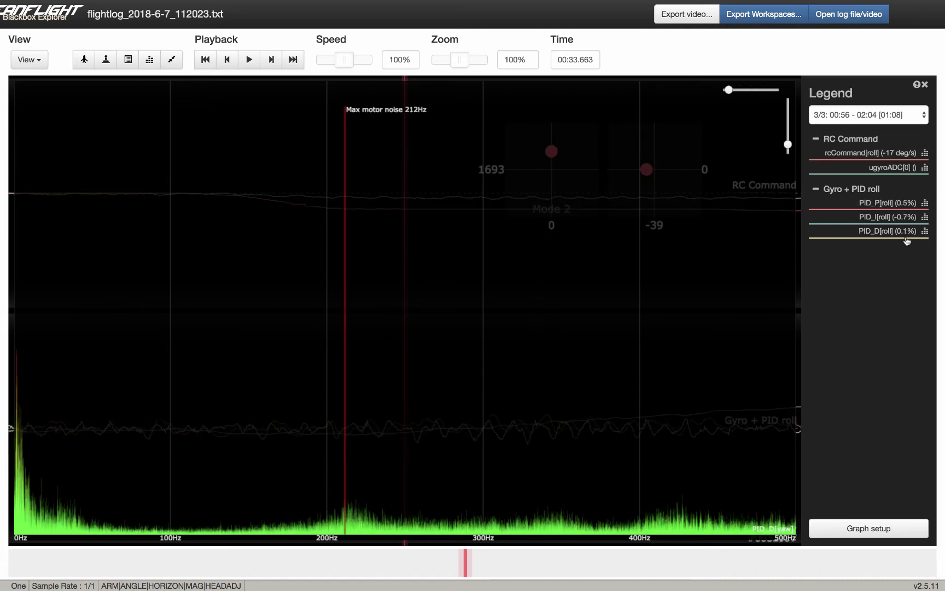
pyautogui.click(926, 232)
pyautogui.hotkey('ctrl', 'Up')
pyautogui.click(539, 383)
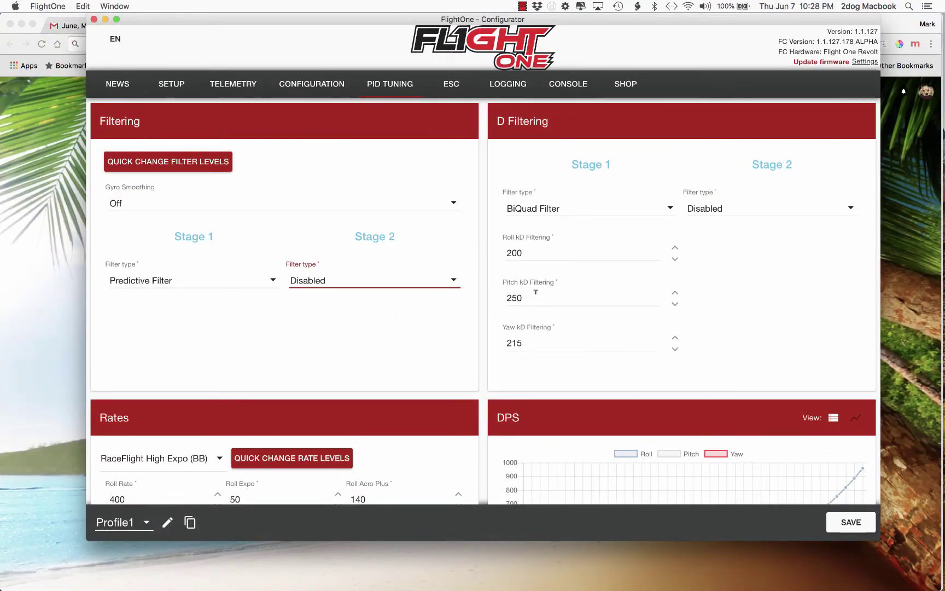
pyautogui.hotkey('ctrl', 'Up')
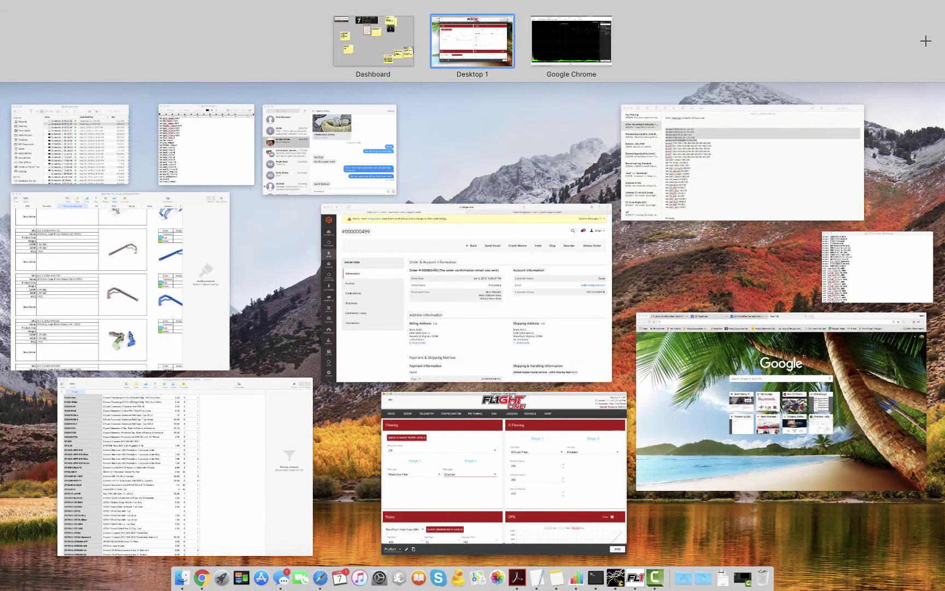
pyautogui.click(569, 47)
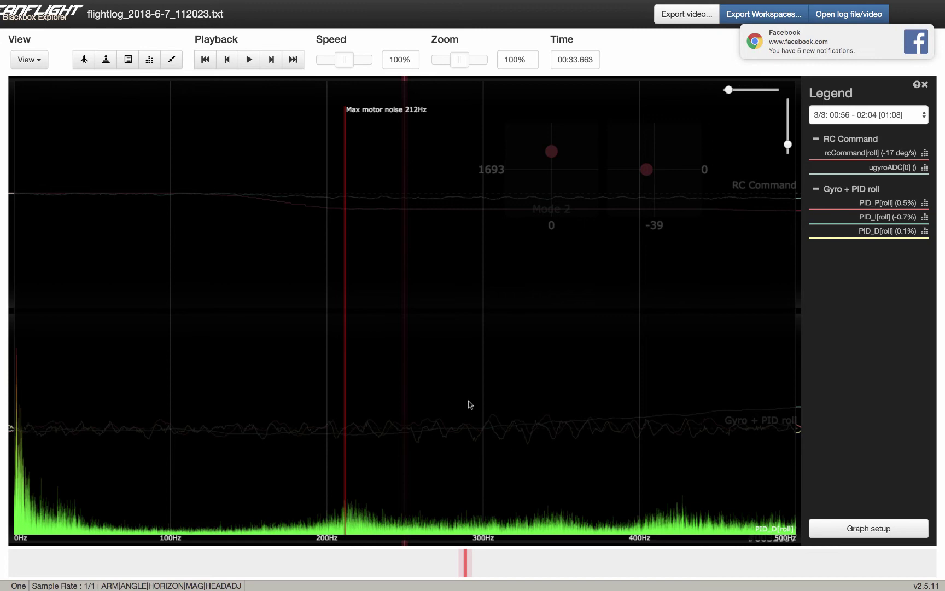
pyautogui.hscroll(3, 834, 41)
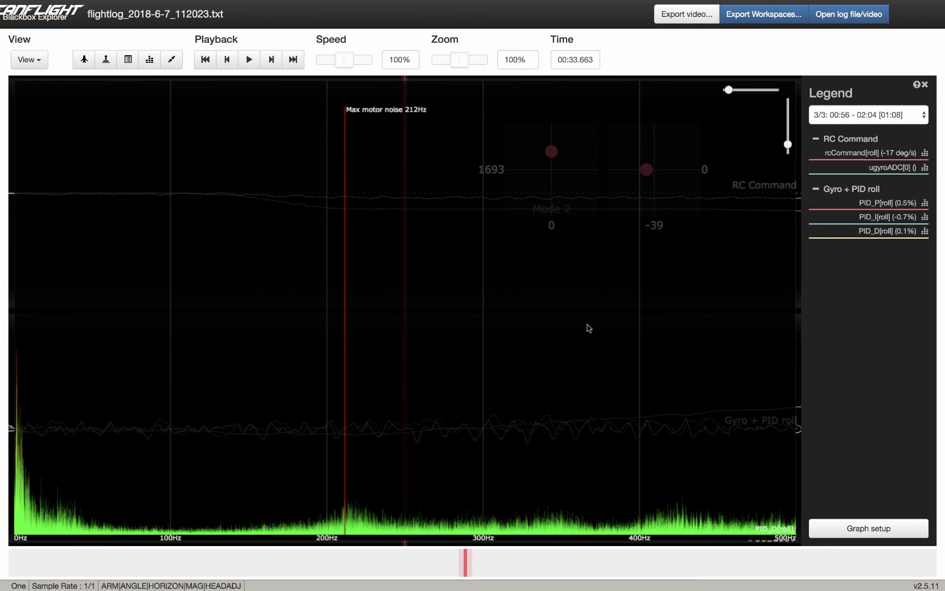
# Step: Graph the pitch axis, with PID_D[pitch] max motor noise at 428Hz
pyautogui.press('2')
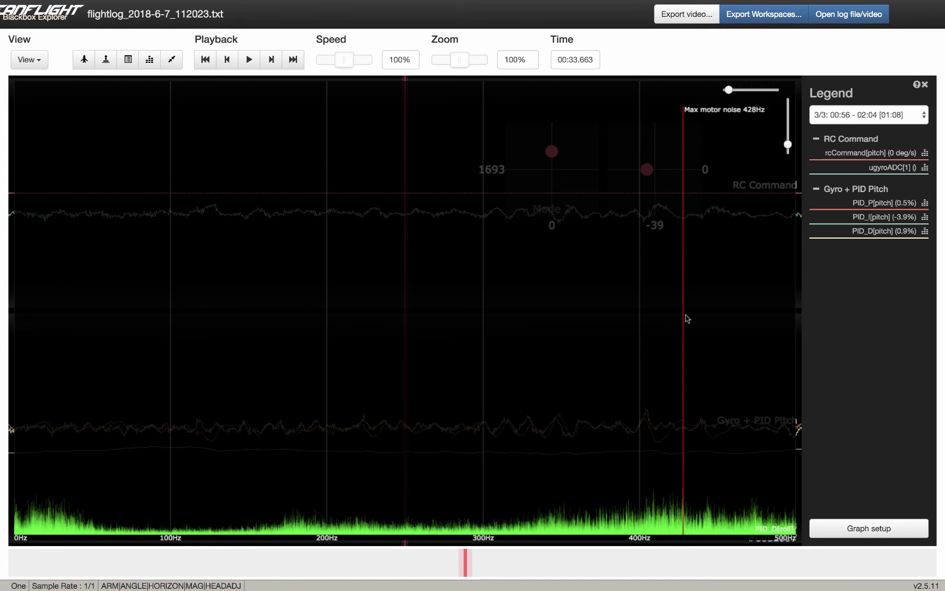
# Step: Graph the yaw axis again (336Hz) and compare it with FlightOne's D filtering
pyautogui.press('y')
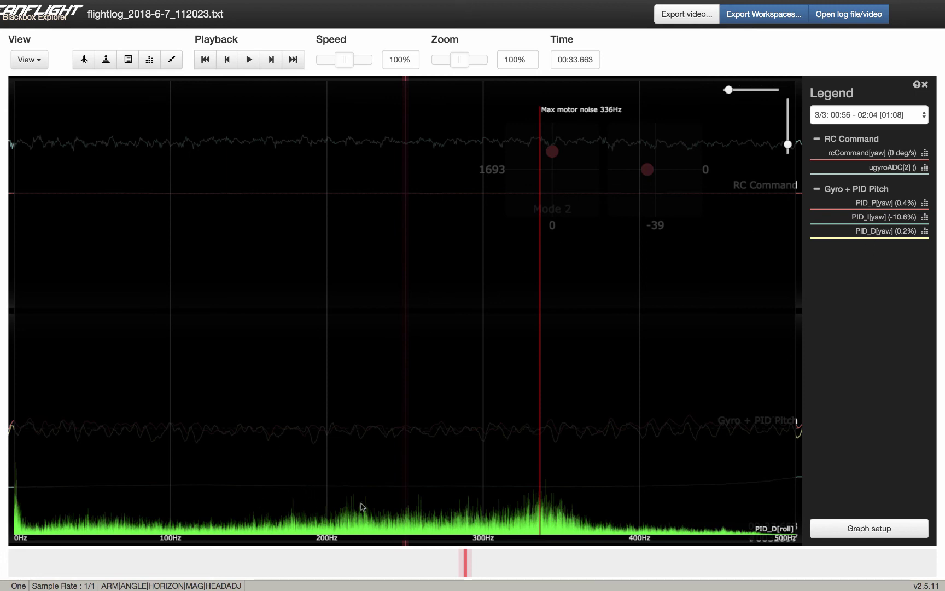
pyautogui.hotkey('ctrl', 'Up')
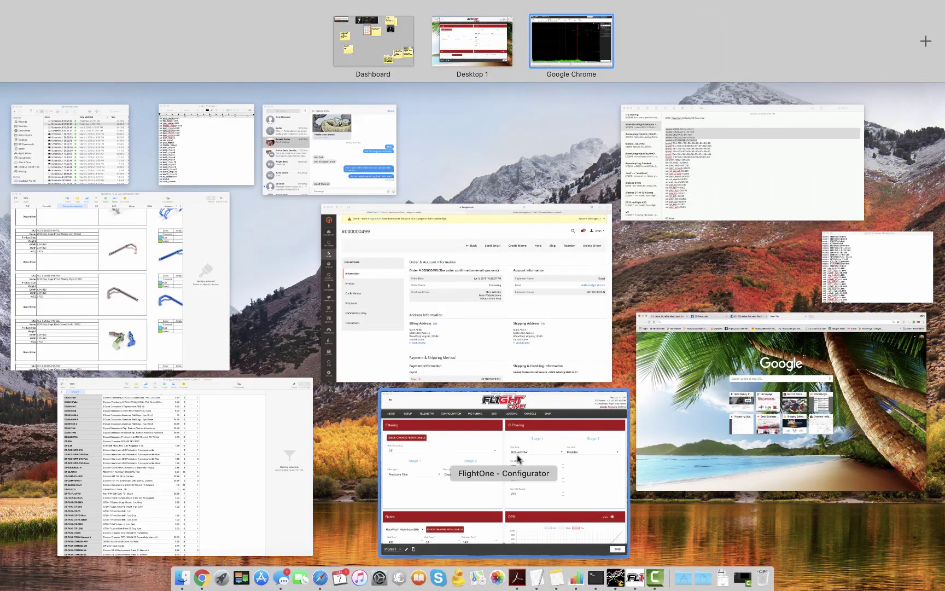
pyautogui.click(518, 457)
pyautogui.hotkey('ctrl', 'Up')
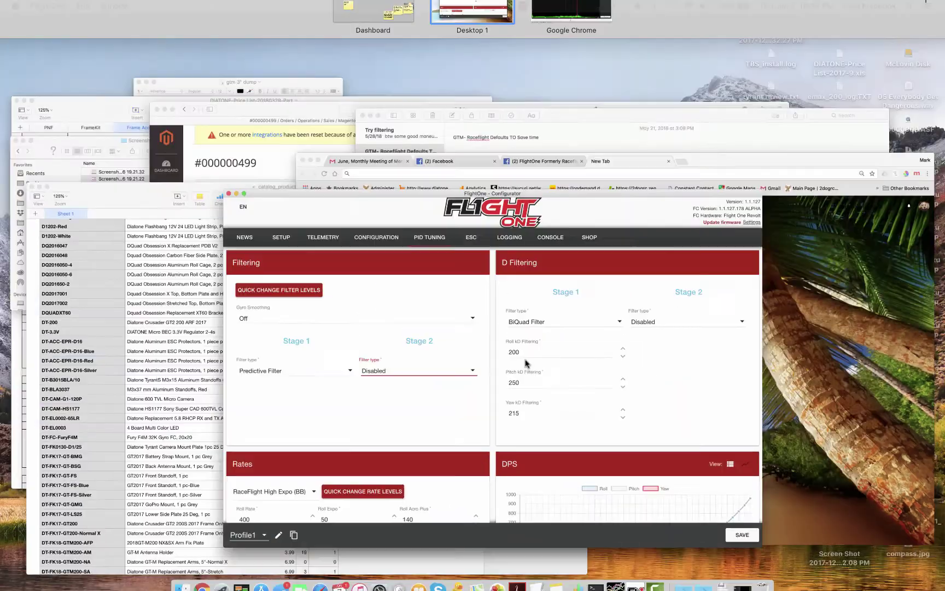
pyautogui.click(572, 33)
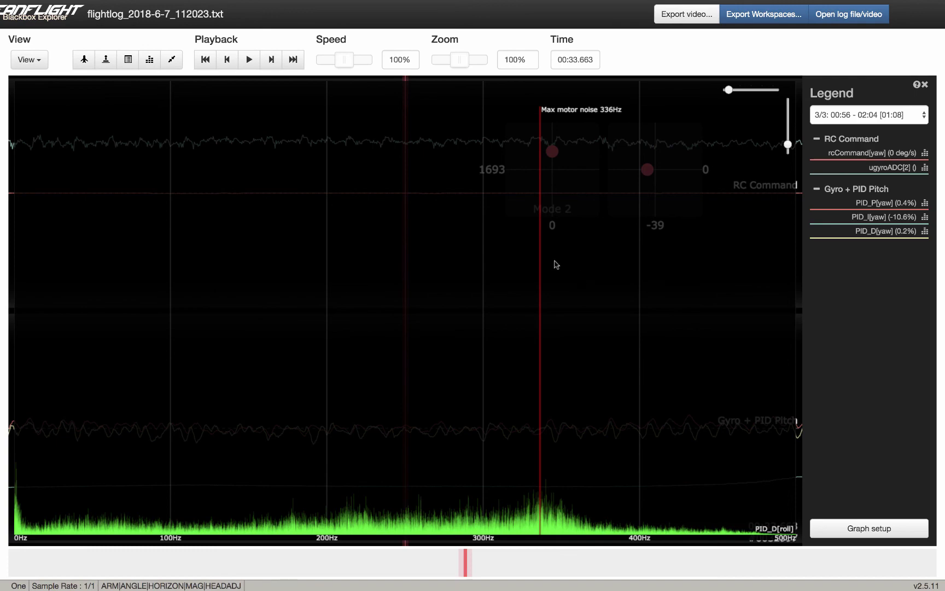
# Step: Bring FlightOne forward and review the D filtering values 200, 250 and 215 for roll, pitch and yaw
pyautogui.hotkey('ctrl', 'Up')
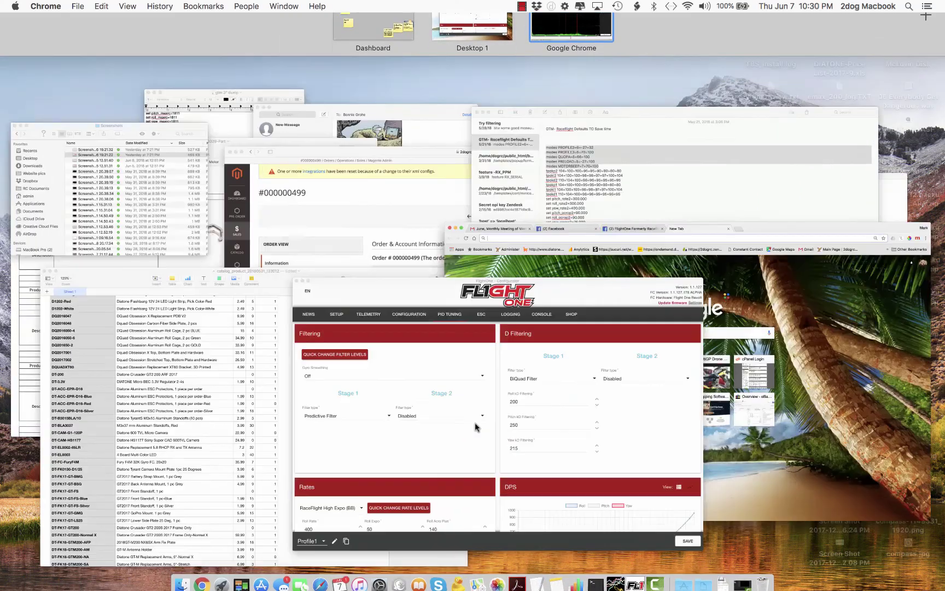
pyautogui.click(475, 427)
pyautogui.scroll(-3, 475, 421)
pyautogui.scroll(2, 474, 421)
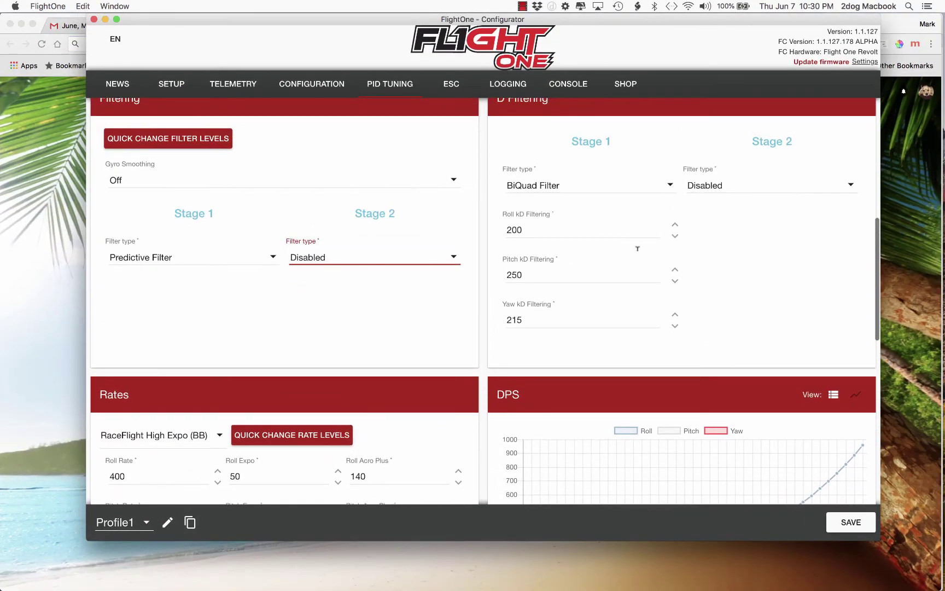